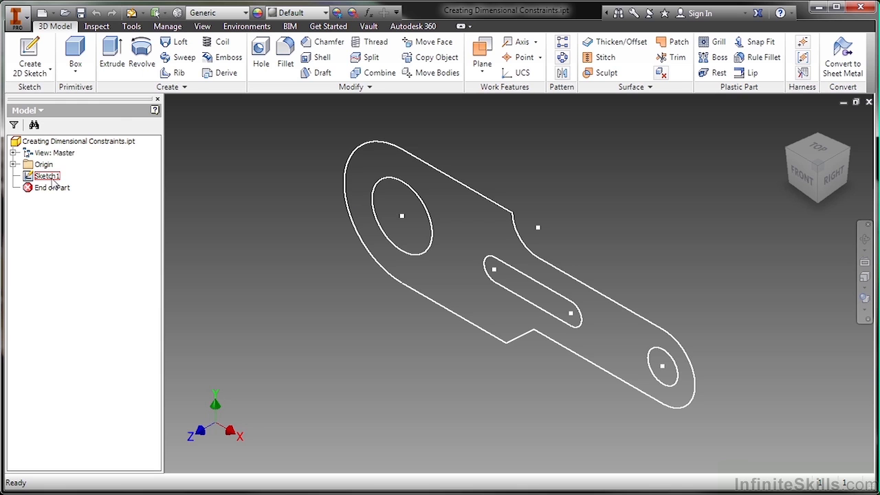
Step: Enter sketch editing on Sketch1 from the Model browser
double_click(52, 180)
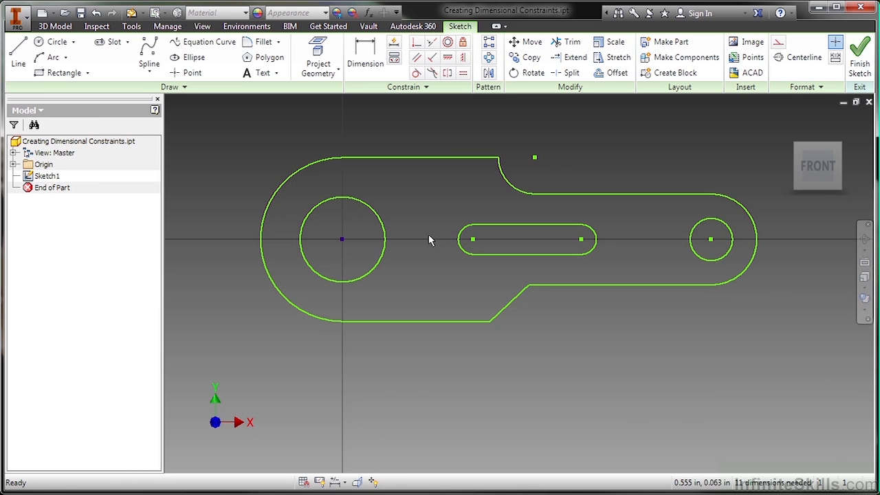
click(319, 482)
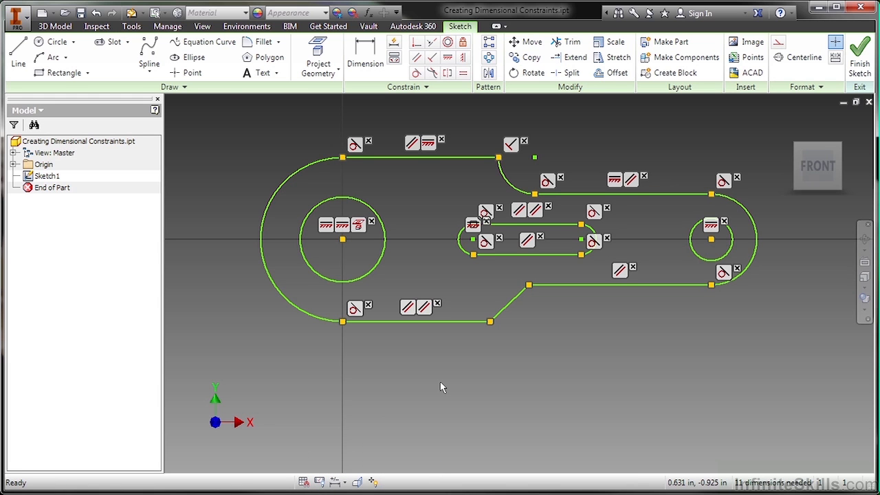
click(321, 481)
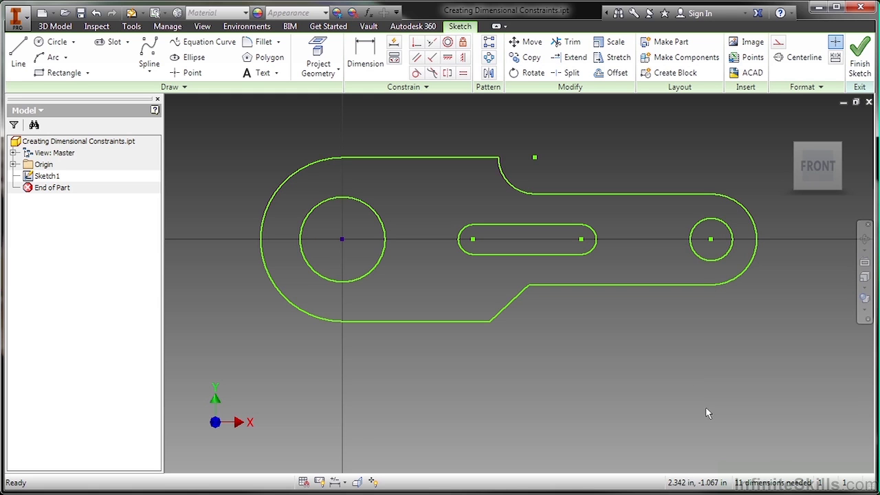
click(773, 448)
click(773, 448)
click(774, 447)
click(774, 444)
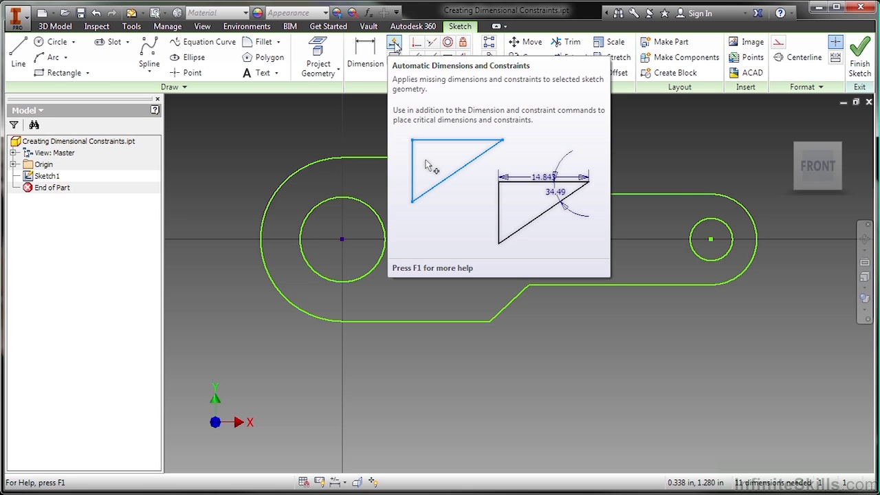
click(397, 45)
drag(275, 105, 182, 78)
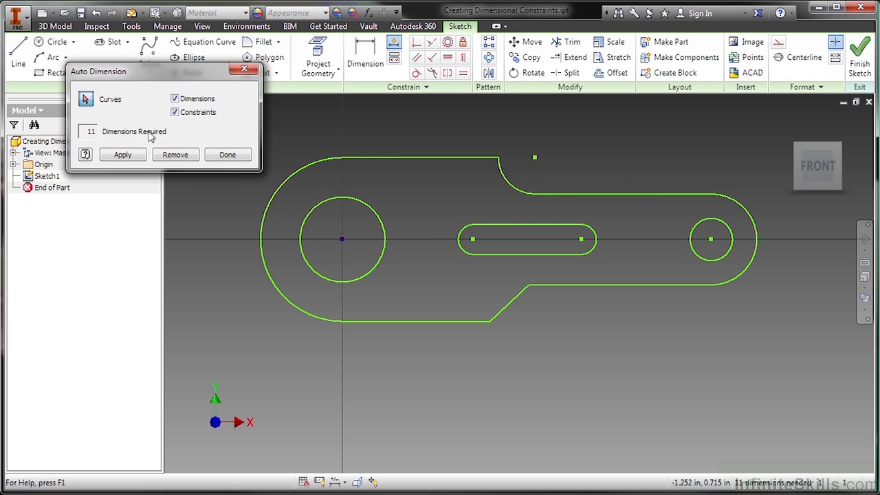
click(130, 154)
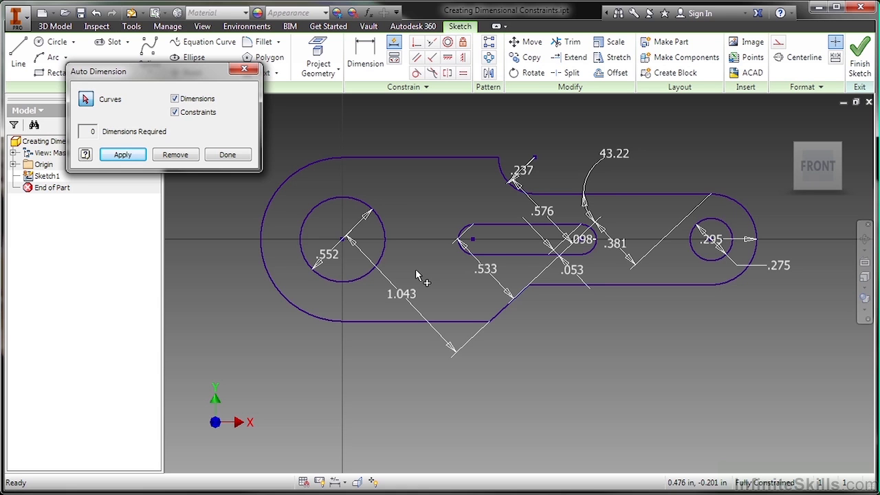
click(175, 155)
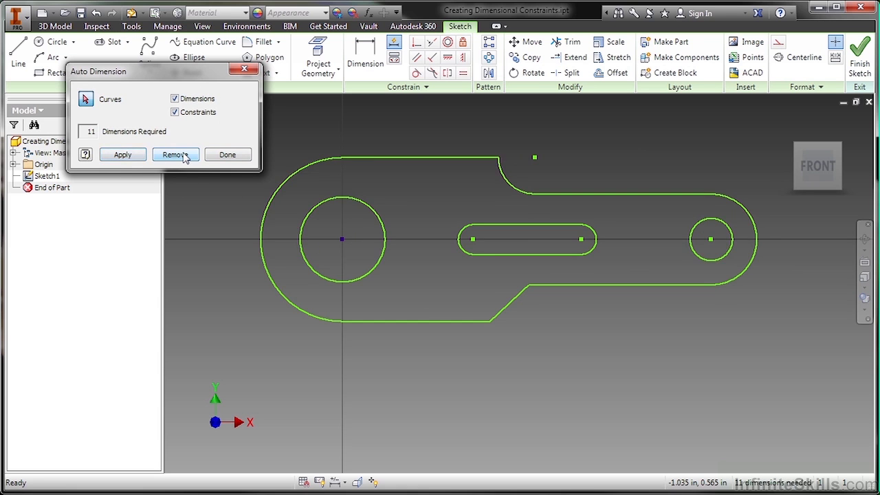
click(237, 156)
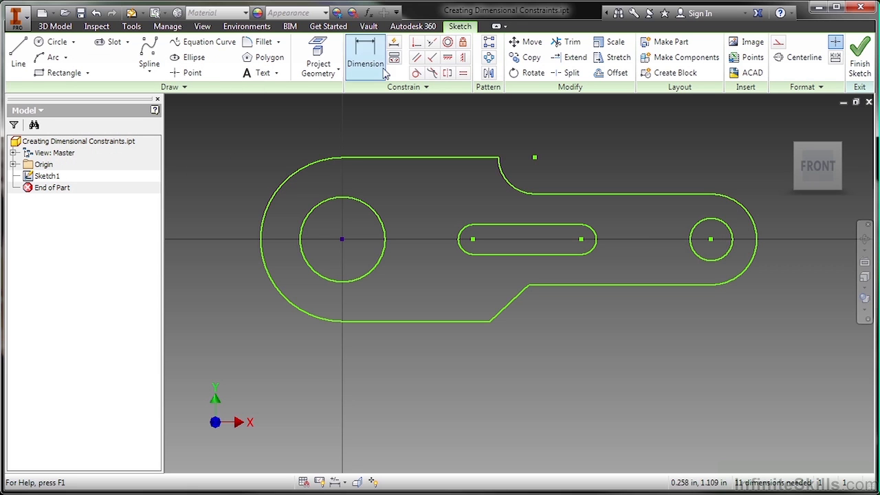
Step: Start the General Dimension tool from the canvas shortcut menu
click(394, 46)
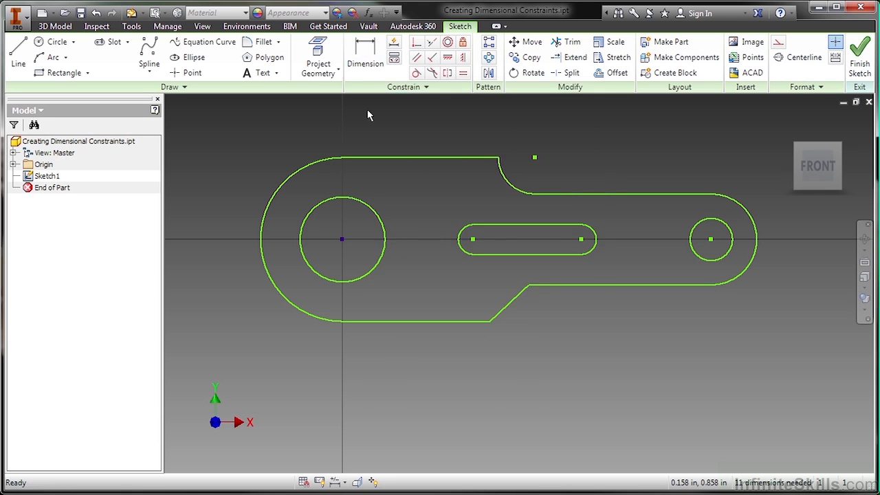
right_click(418, 205)
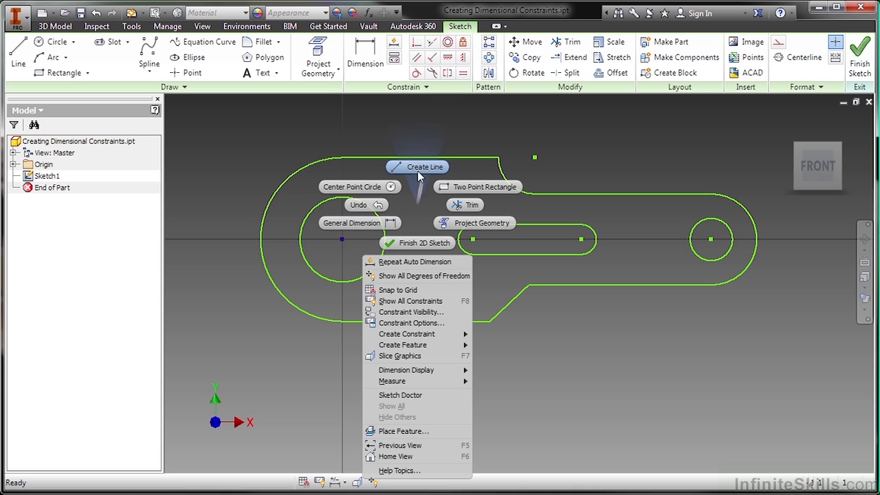
click(383, 229)
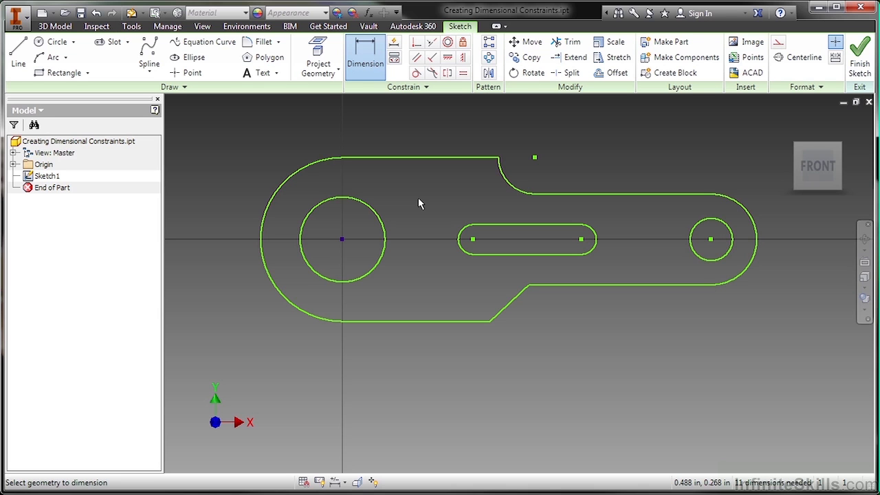
Step: Place a .375 diameter dimension on the large left hole
click(321, 203)
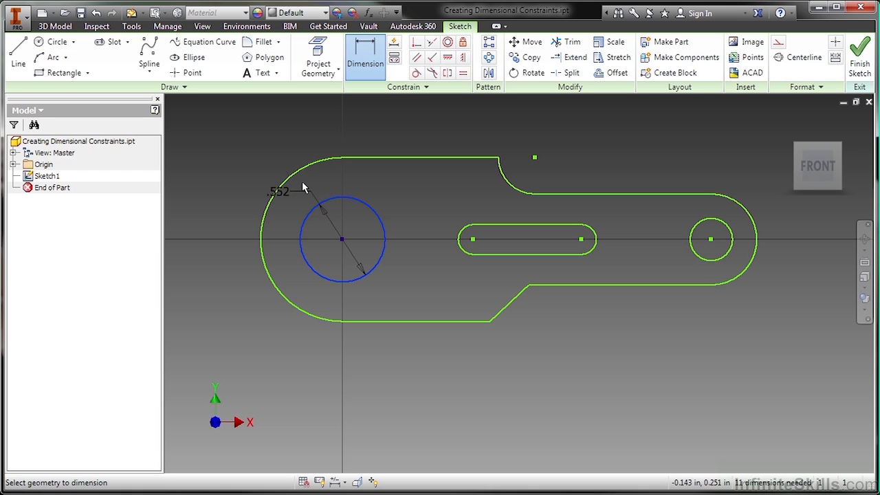
click(271, 148)
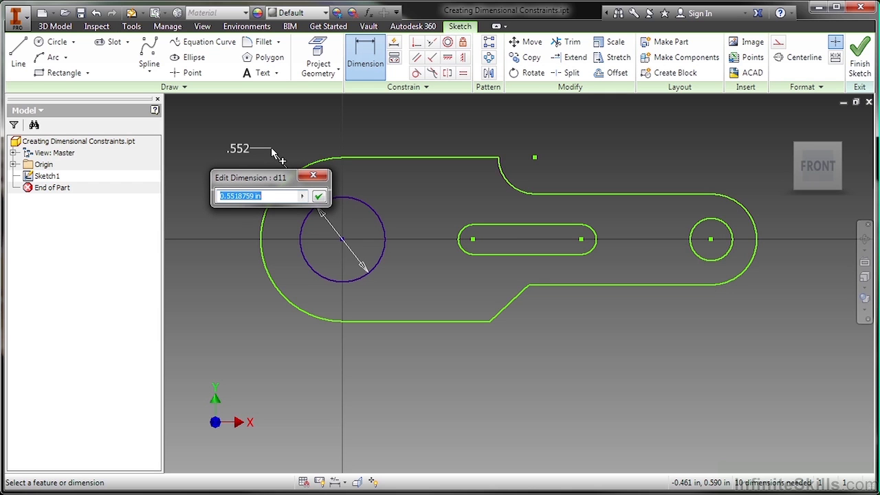
click(278, 196)
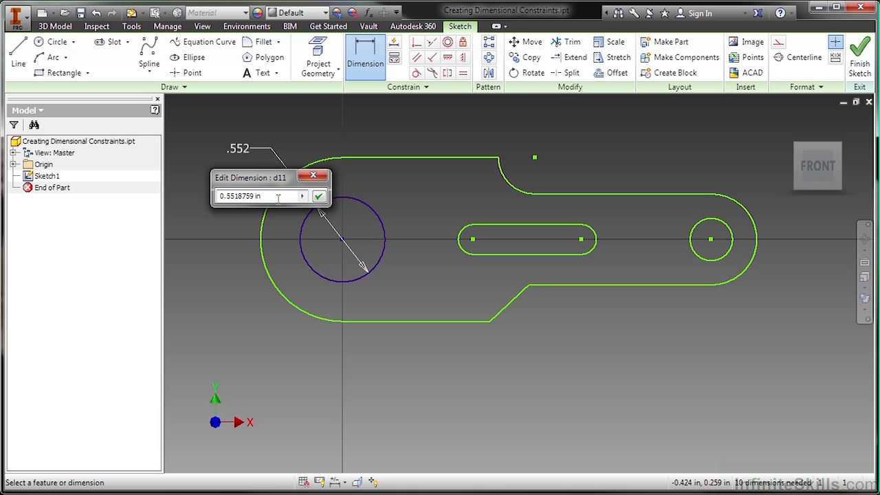
drag(278, 197, 208, 187)
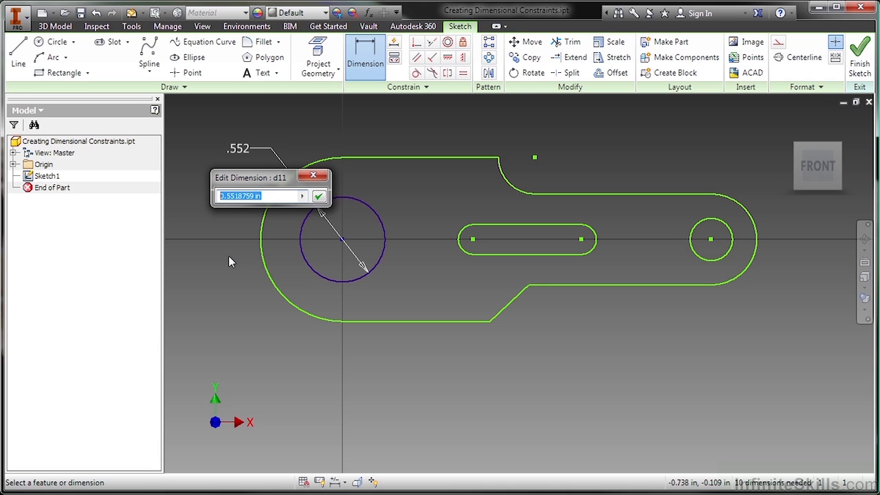
text(.375)
key(Return)
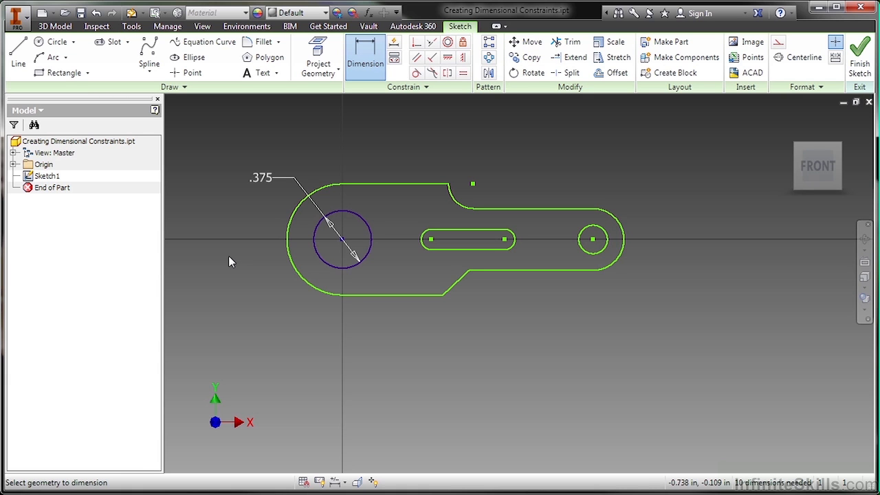
Step: Change the left hole's diameter dimension to .500 and pick the outer left arc
double_click(262, 178)
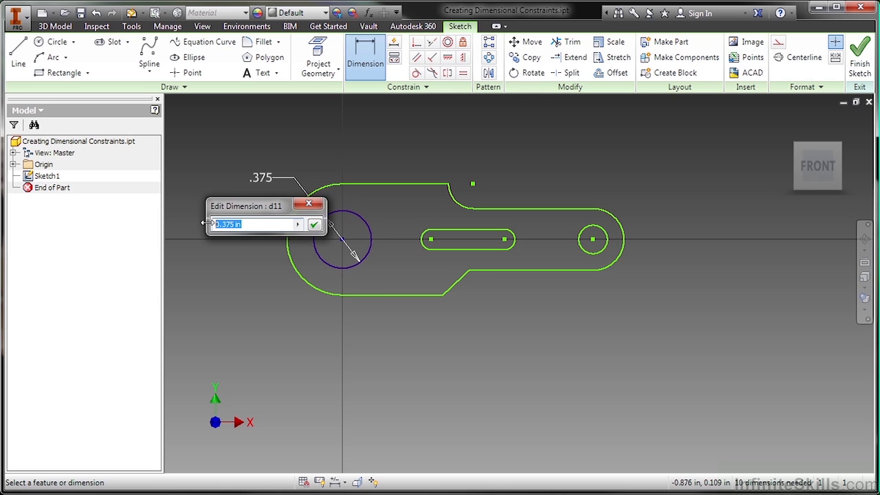
text(.5)
key(Return)
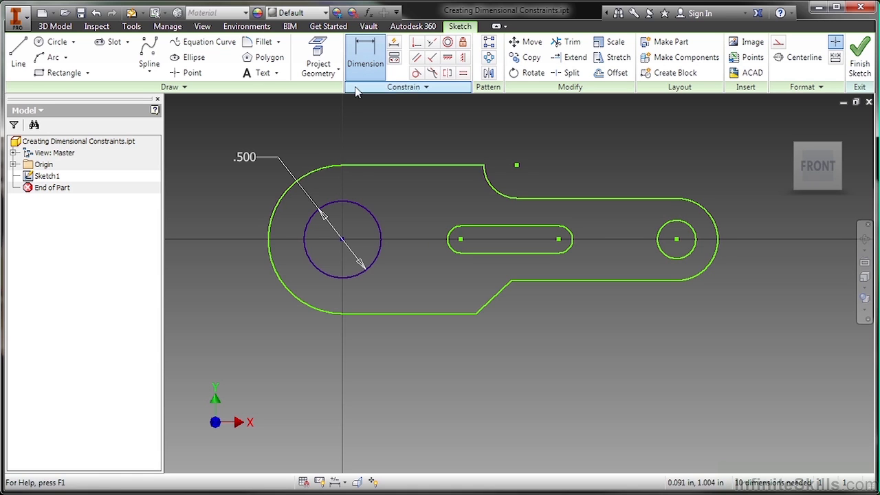
click(280, 203)
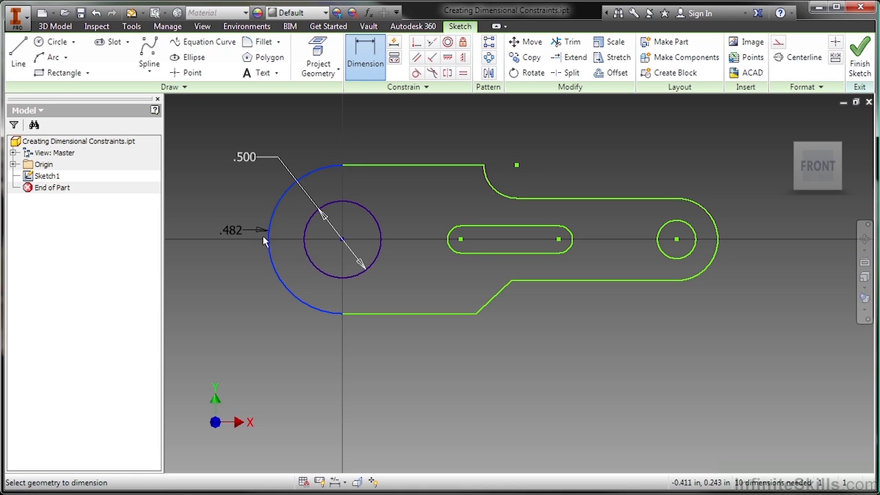
Step: Dimension the outer left arc as a 1 inch diameter
right_click(274, 330)
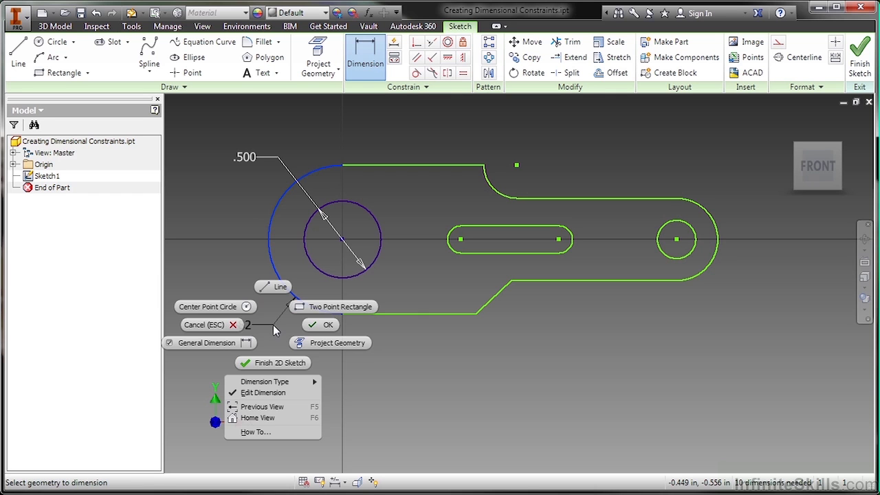
mouse_move(299, 383)
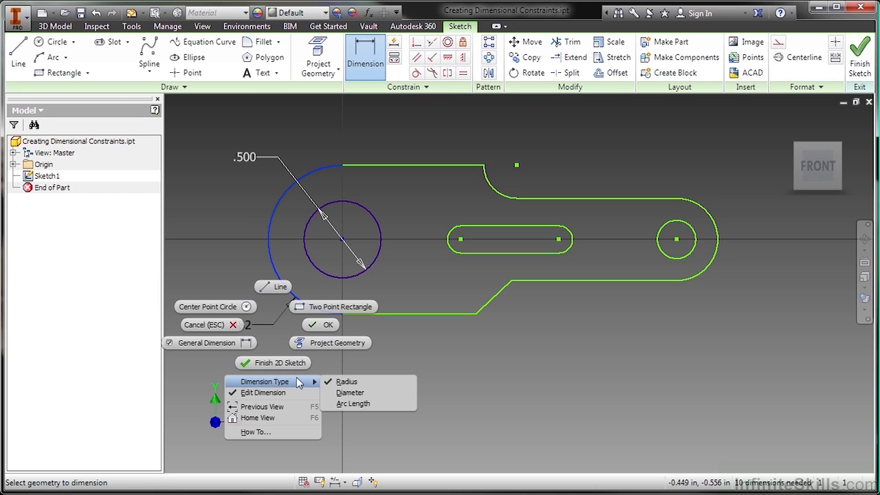
click(382, 395)
click(270, 319)
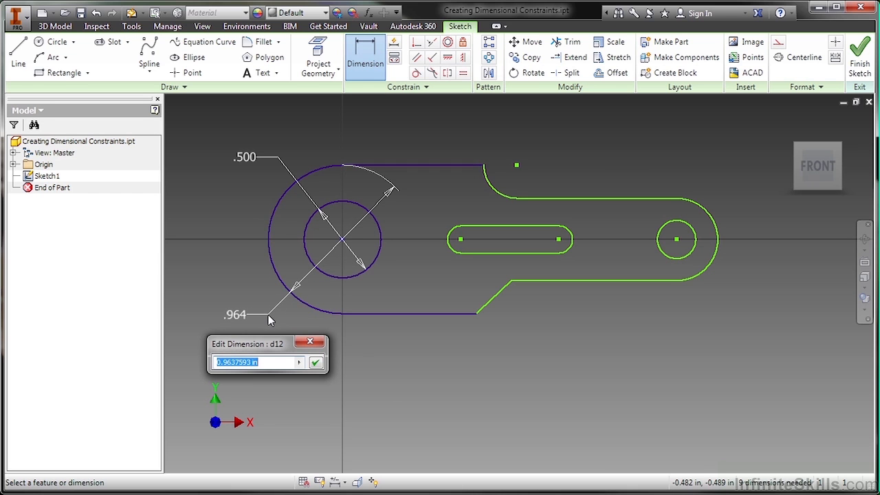
text(1)
key(Return)
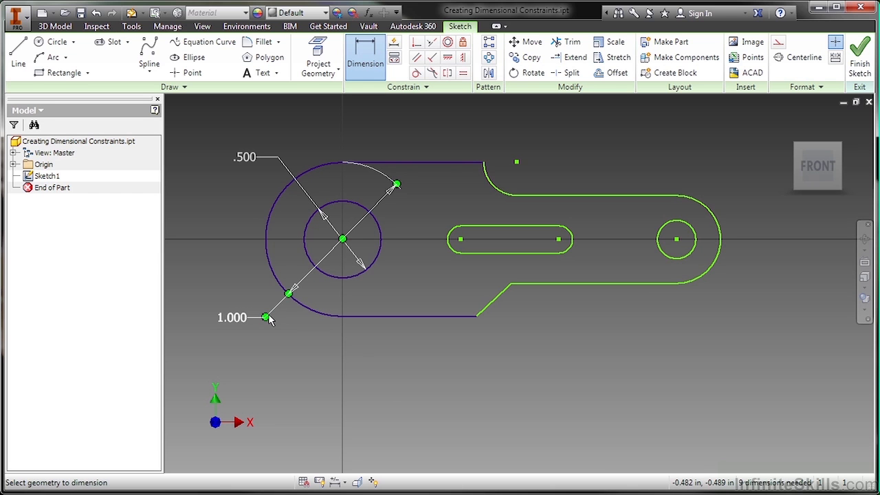
Step: Give the right-hand end arc an arc-length dimension of .875
click(719, 270)
right_click(731, 292)
mouse_move(725, 351)
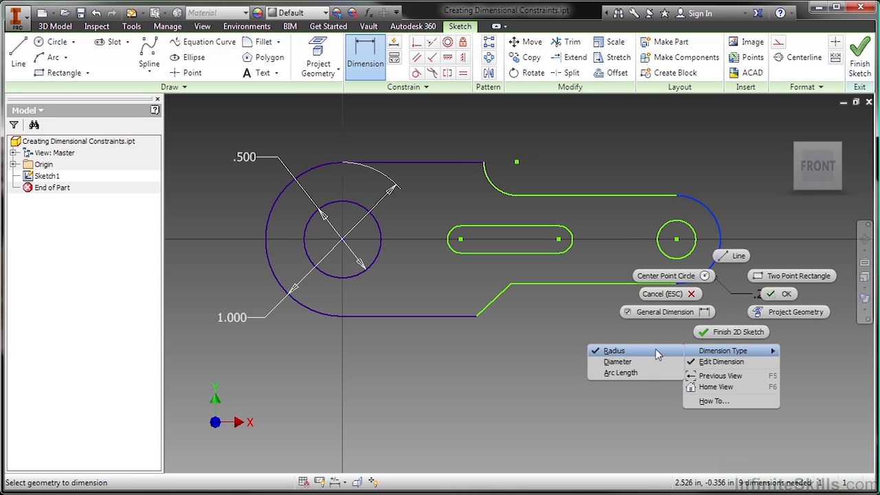
click(643, 372)
click(761, 257)
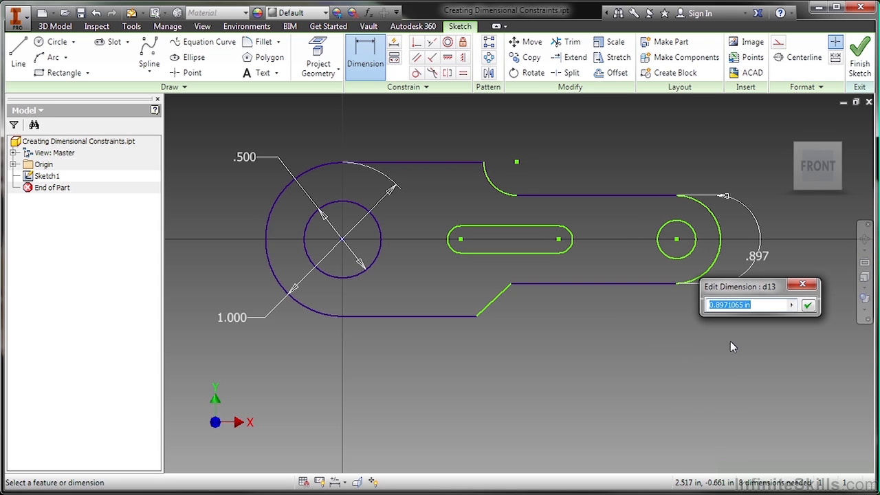
text(.875)
key(Return)
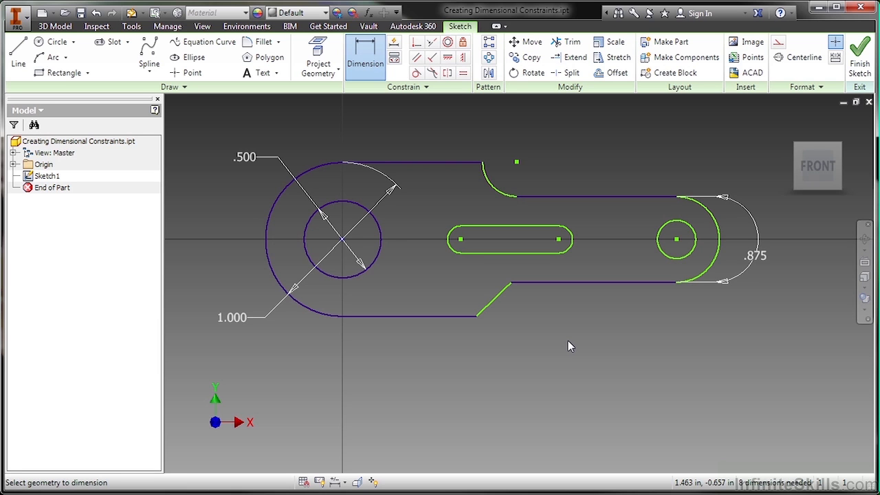
Step: Add a .313 aligned length dimension to the angled lower notch line
click(496, 300)
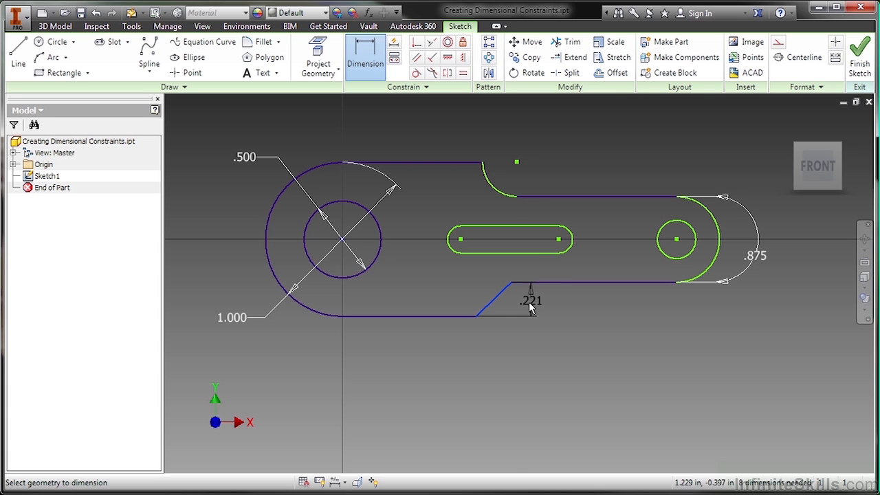
right_click(528, 310)
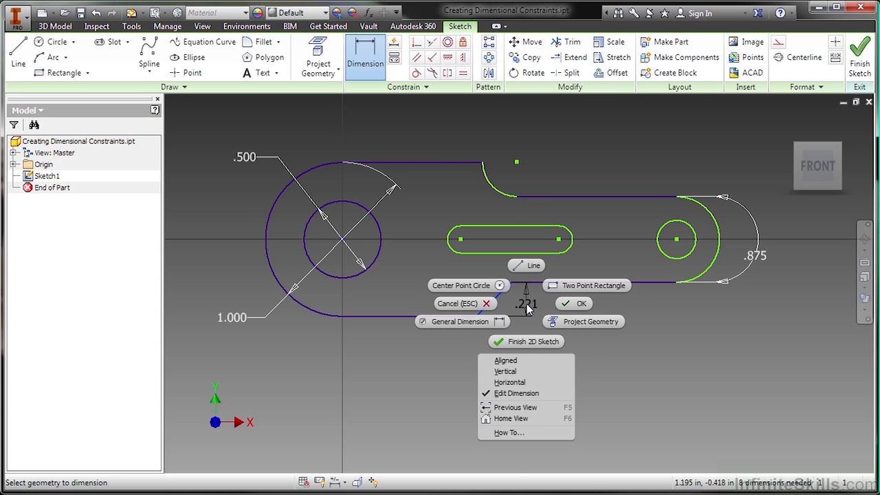
click(532, 361)
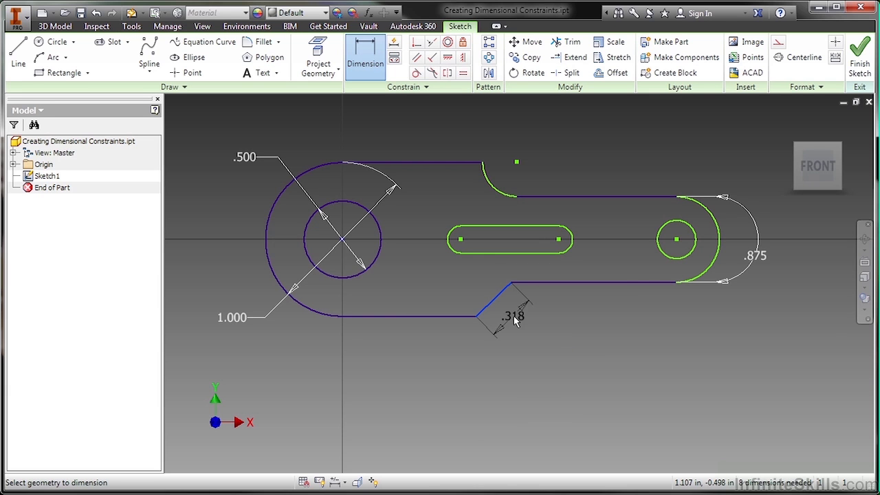
key(Escape)
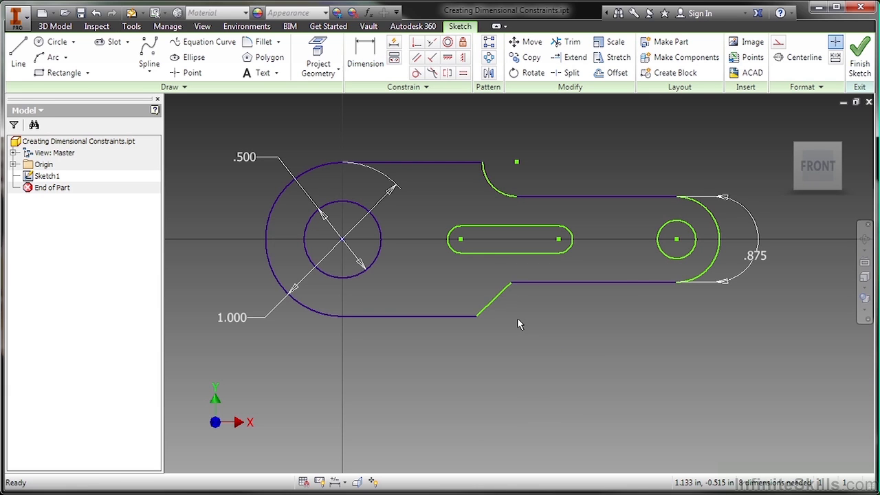
right_click(517, 318)
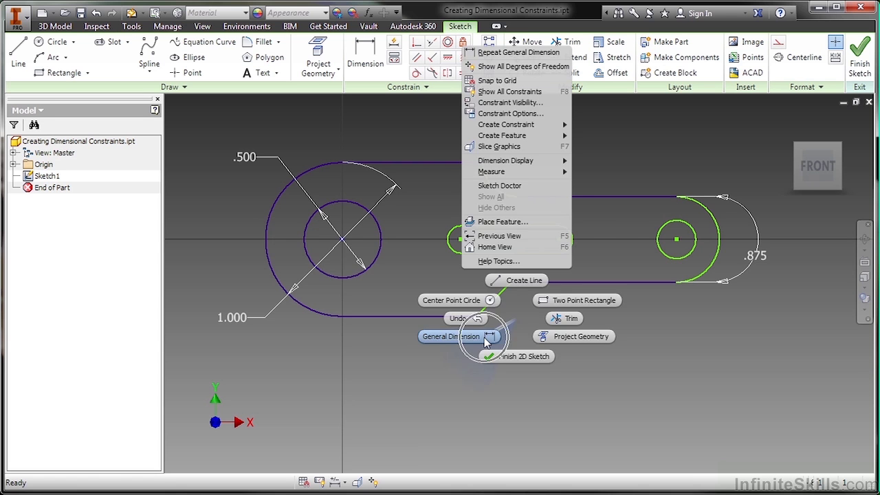
click(455, 337)
click(496, 300)
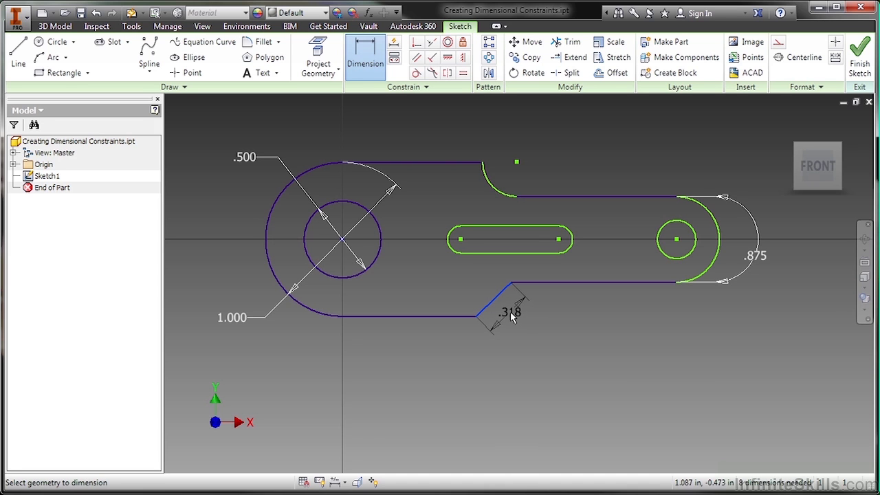
click(509, 314)
text(.313)
key(Return)
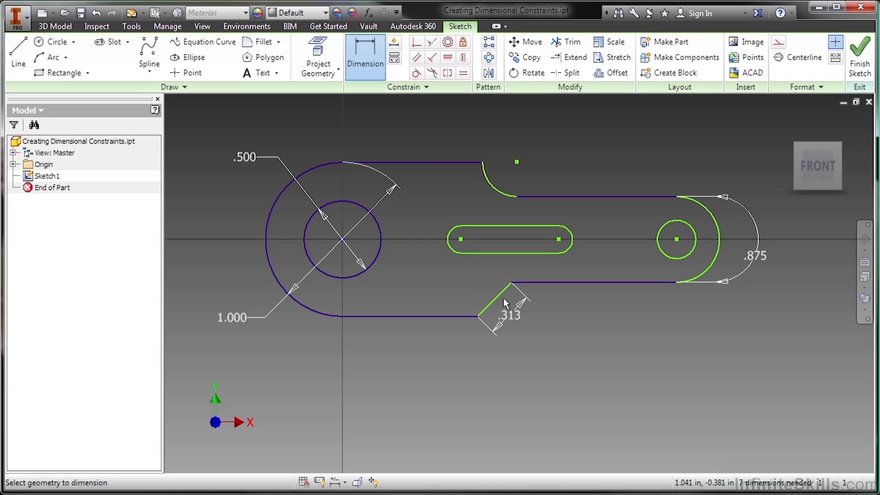
Step: Finish dimensioning and drag the angled line into place along the lower edge
right_click(457, 285)
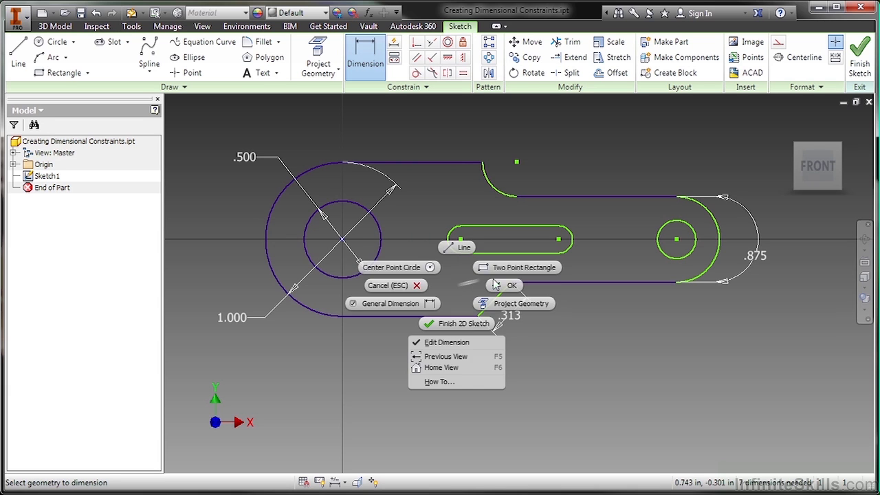
click(506, 288)
mouse_move(501, 307)
mouse_down()
mouse_move(492, 315)
mouse_move(430, 315)
mouse_move(517, 316)
mouse_move(478, 316)
mouse_move(492, 315)
mouse_up()
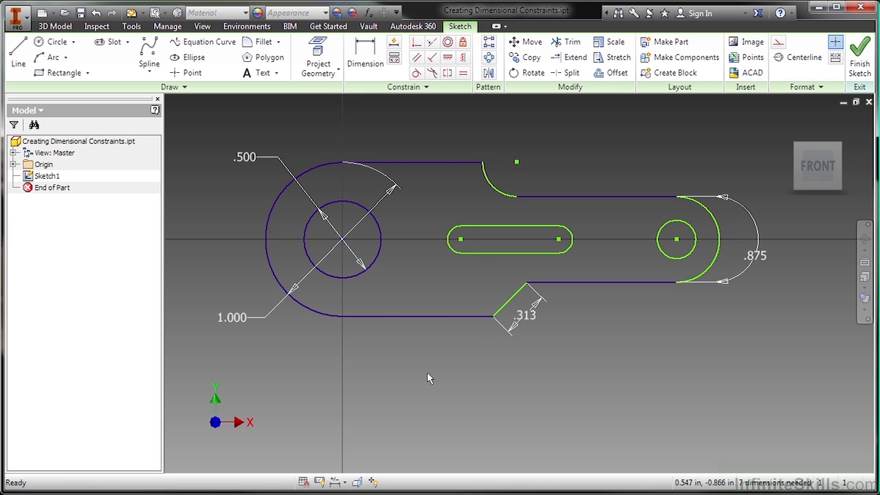
Step: Dimension the bottom straight edge to 1.000 in, placed below the part
right_click(417, 353)
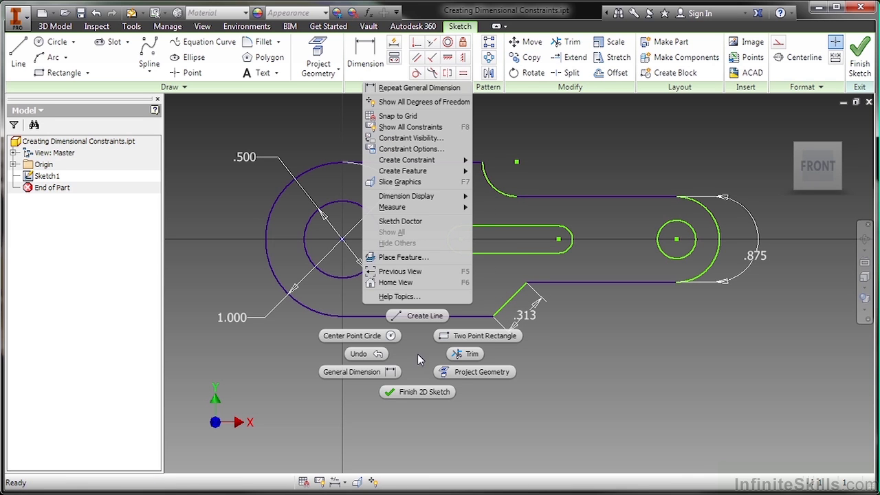
click(378, 371)
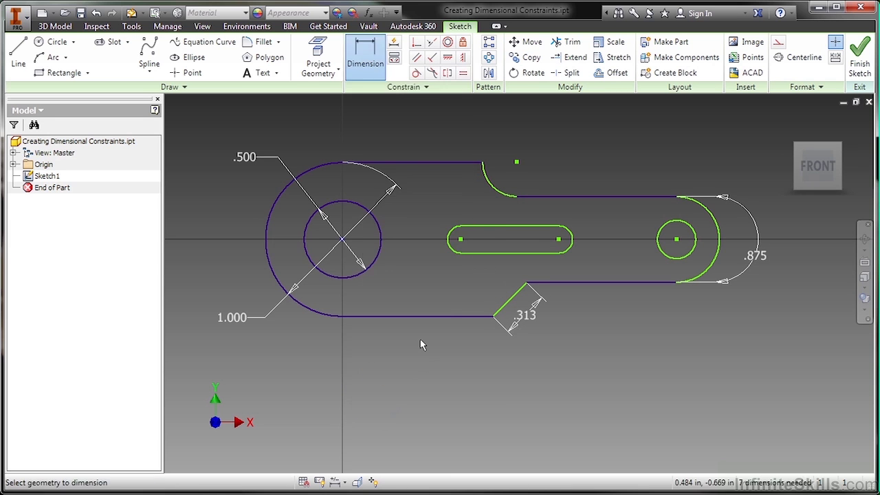
click(421, 316)
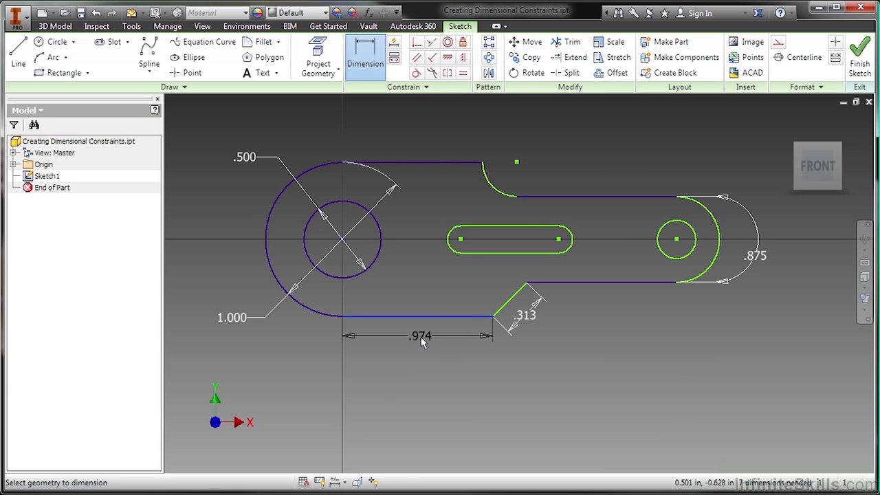
click(422, 358)
text(1)
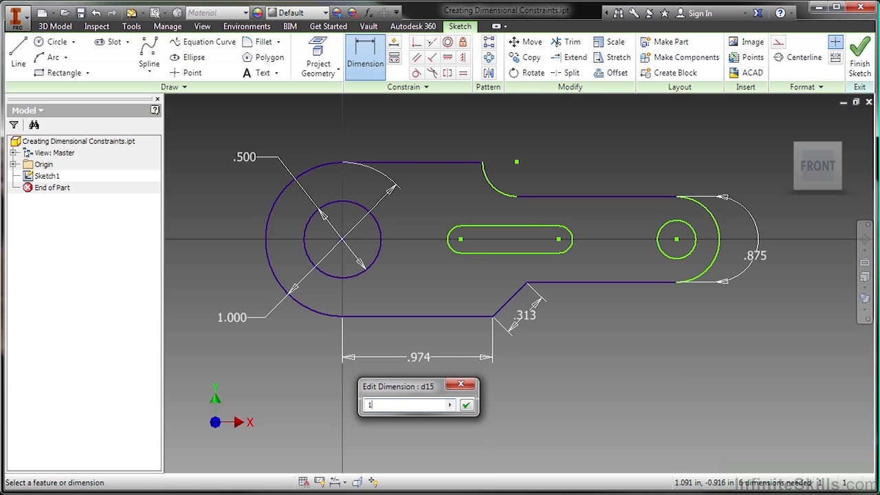
key(Return)
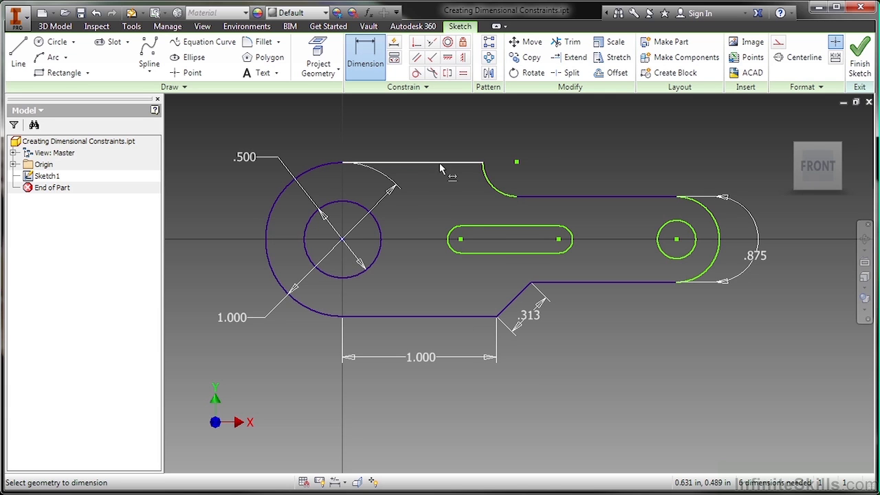
key(Escape)
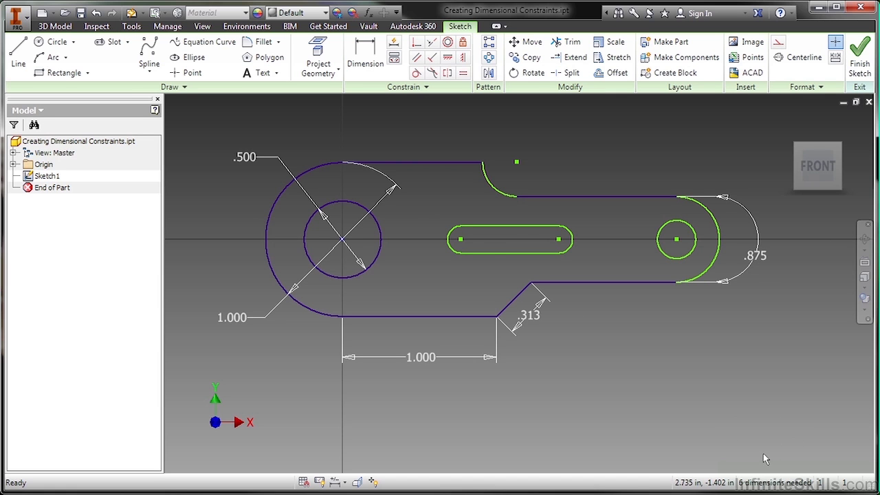
Step: Apply an Equal constraint between the bottom and top straight edges
right_click(421, 197)
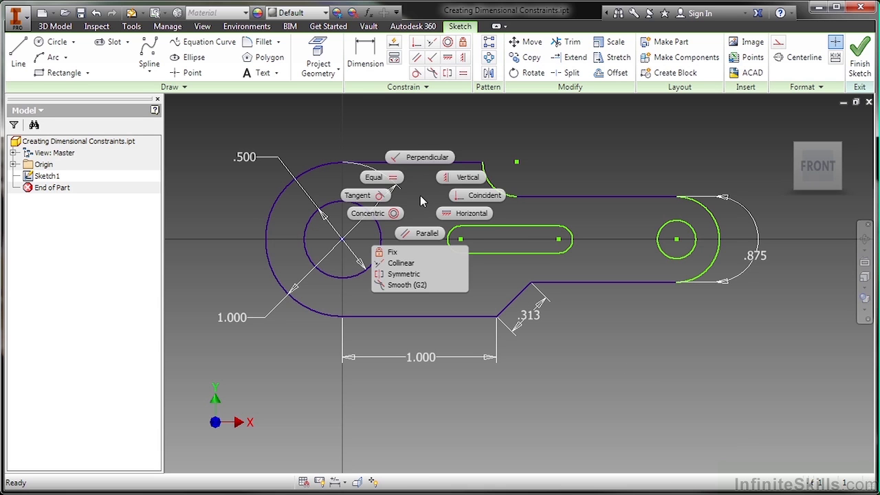
click(382, 178)
click(427, 316)
click(434, 164)
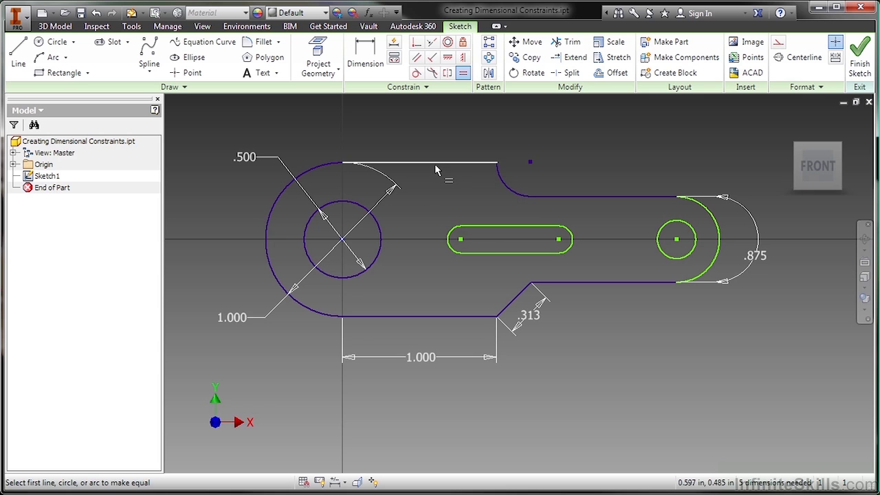
right_click(444, 189)
click(487, 206)
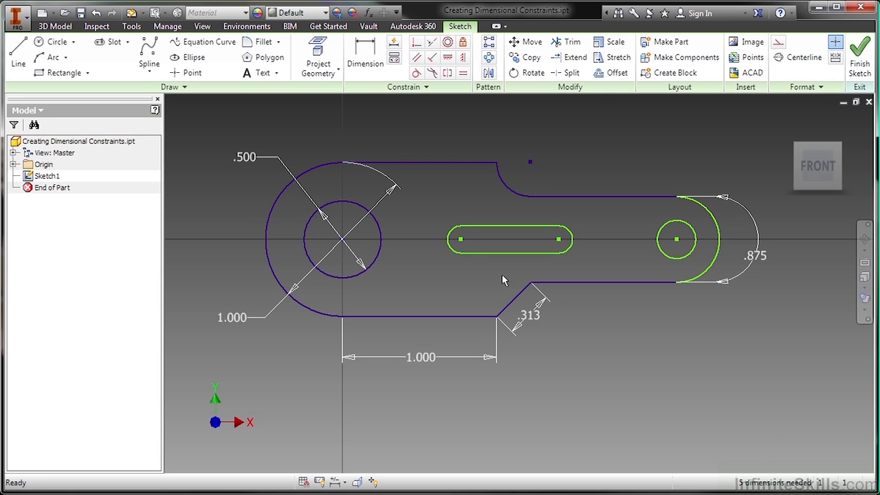
right_click(440, 286)
Step: Set the centre-to-centre spacing between the two holes to 2.250
click(400, 303)
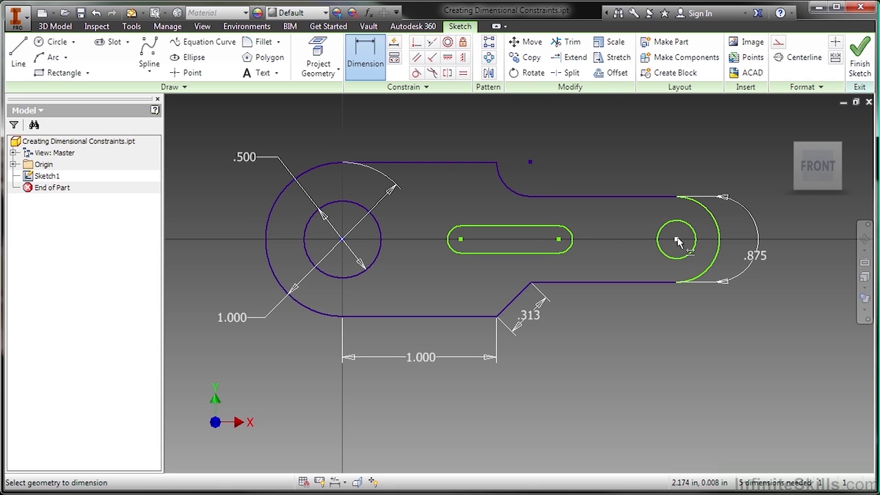
click(677, 239)
click(502, 131)
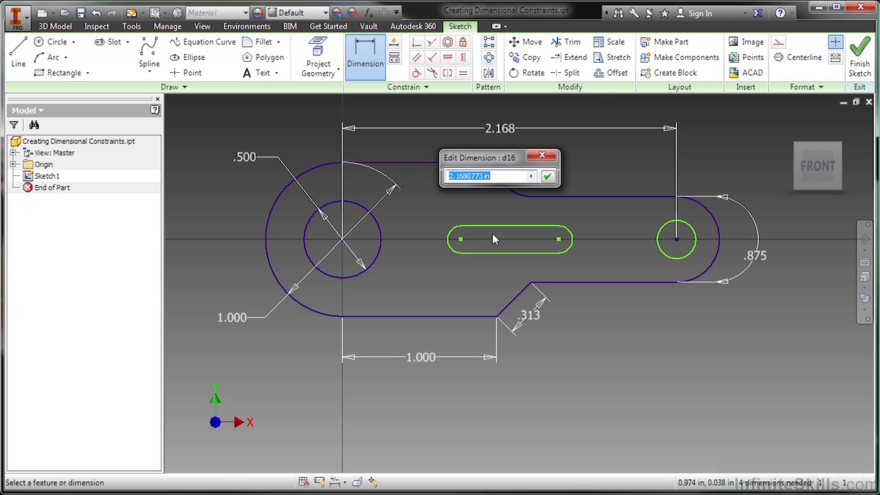
text(2.25)
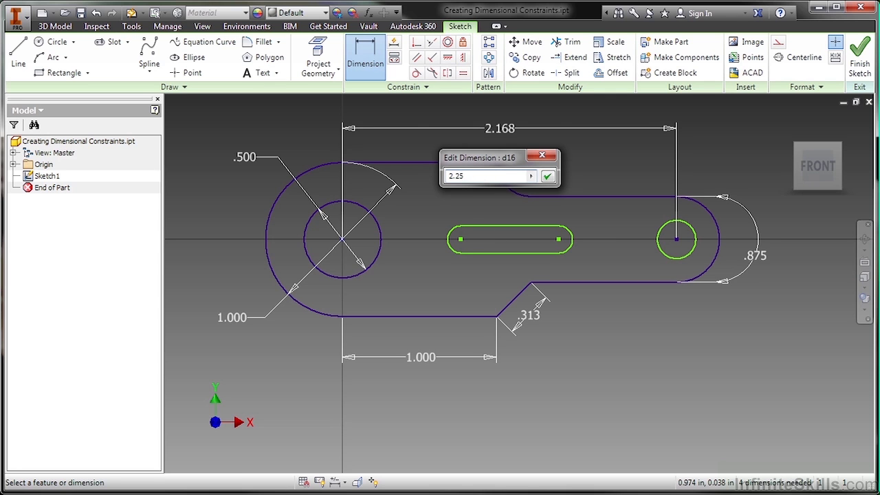
key(Return)
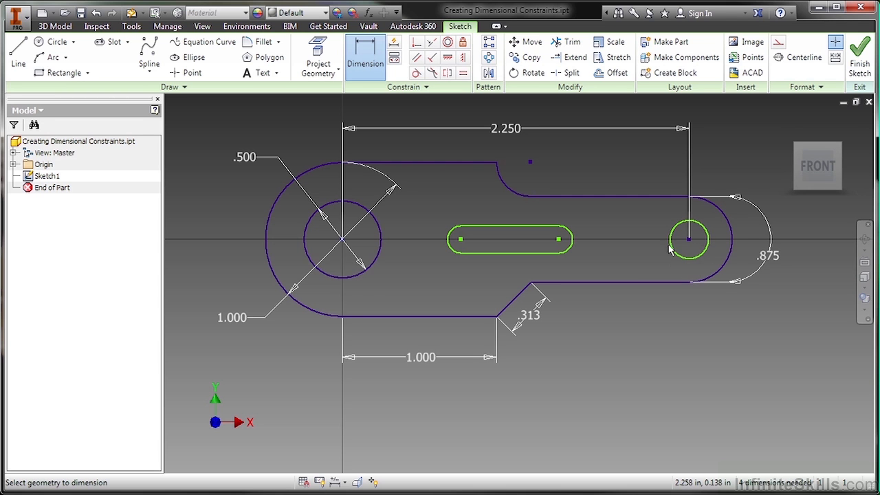
mouse_move(650, 254)
middle_down()
mouse_move(491, 262)
mouse_move(513, 240)
middle_up()
Step: Dimension the gap between the small right hole and its outer arc as .125
scroll(502, 263, down, 5)
scroll(504, 264, up, 5)
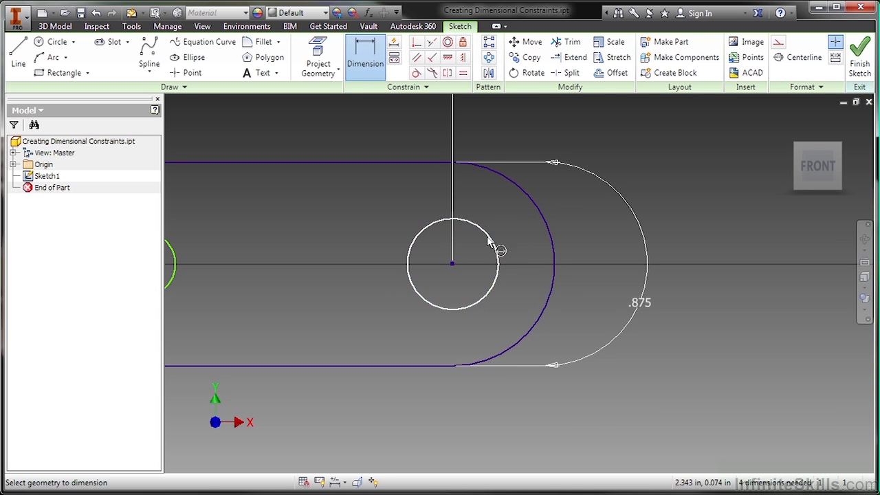
click(491, 242)
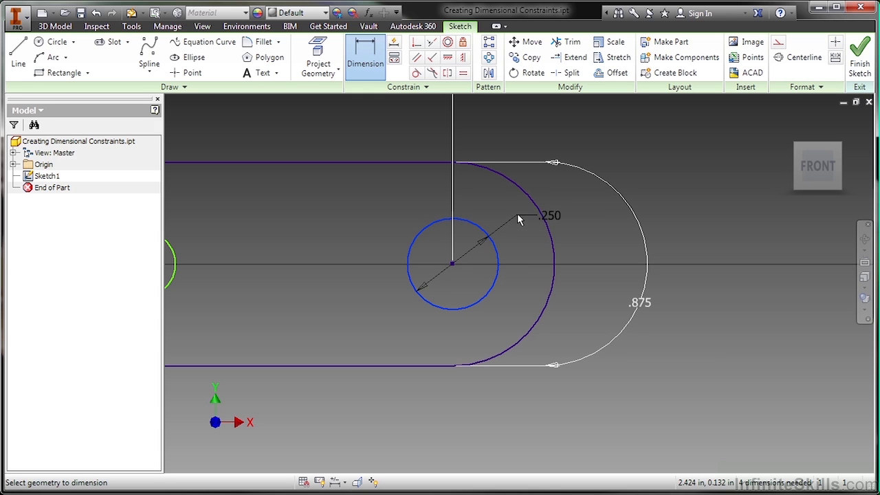
click(532, 204)
click(585, 223)
text(.125)
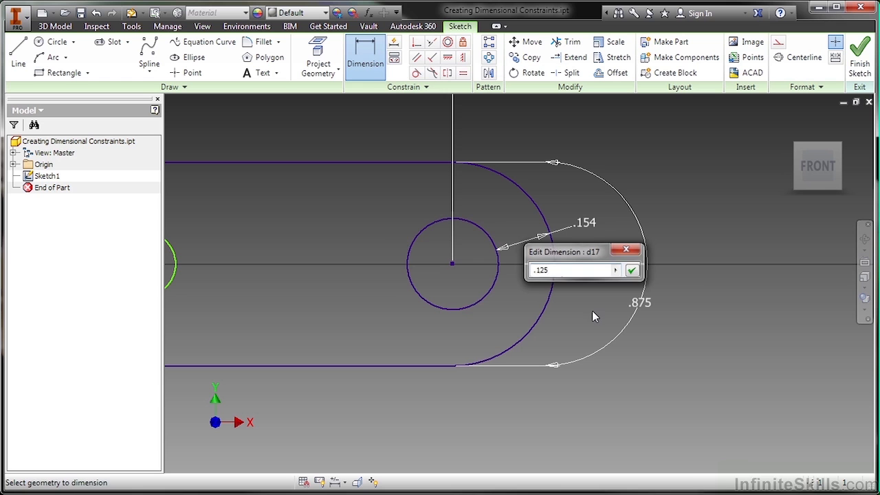
key(Return)
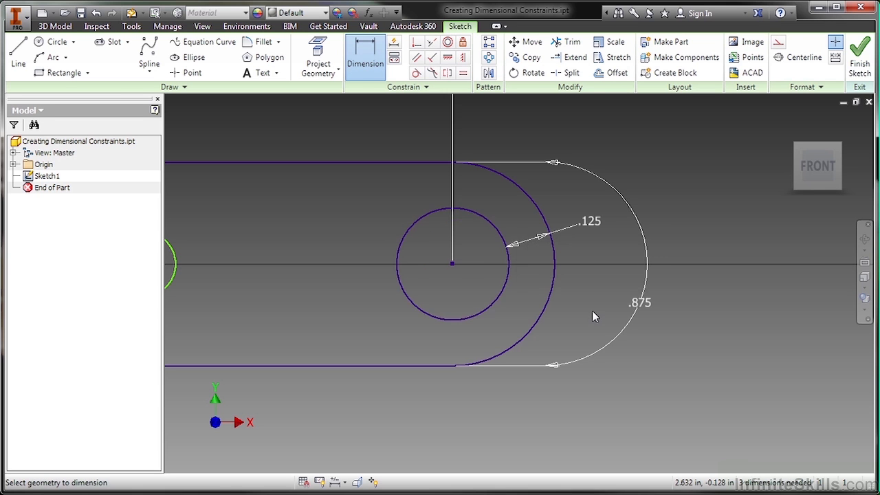
Step: Dimension the slot's left centre .75 from the large hole's centre
scroll(525, 297, down, 2)
scroll(255, 328, down, 2)
scroll(424, 252, up, 4)
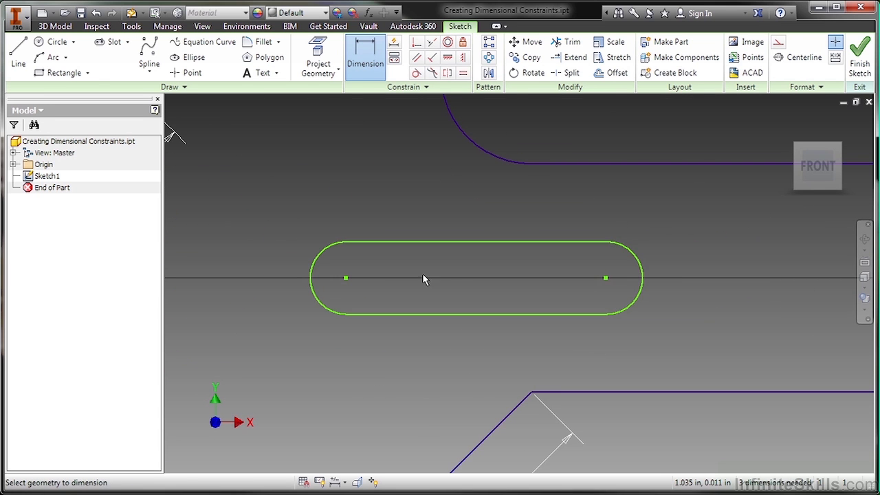
click(370, 75)
click(369, 72)
scroll(405, 266, up, 2)
scroll(405, 266, down, 4)
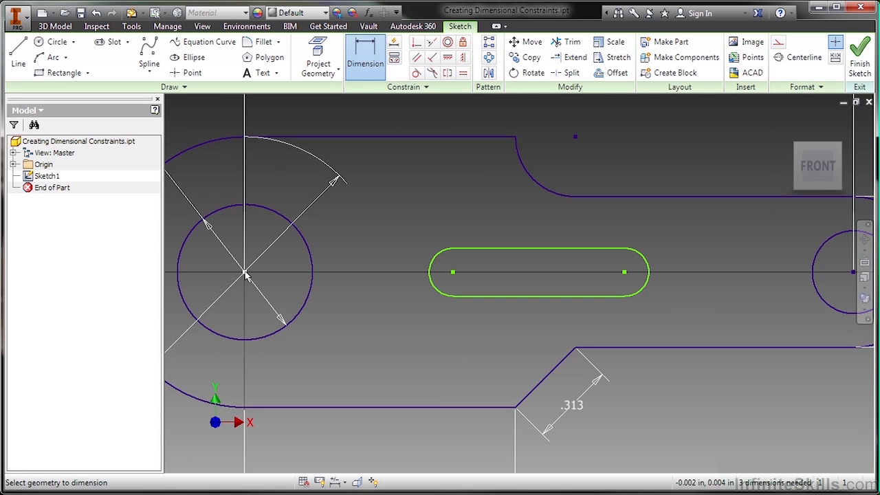
click(454, 272)
click(454, 209)
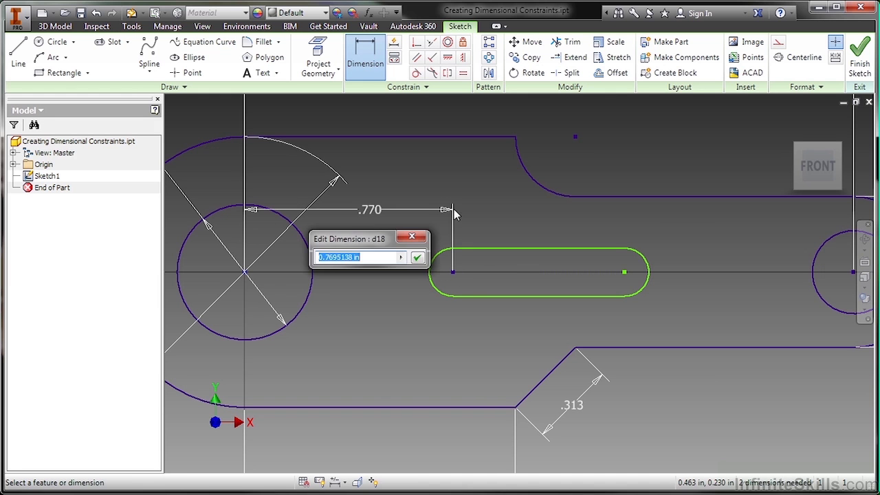
text(.75)
key(Return)
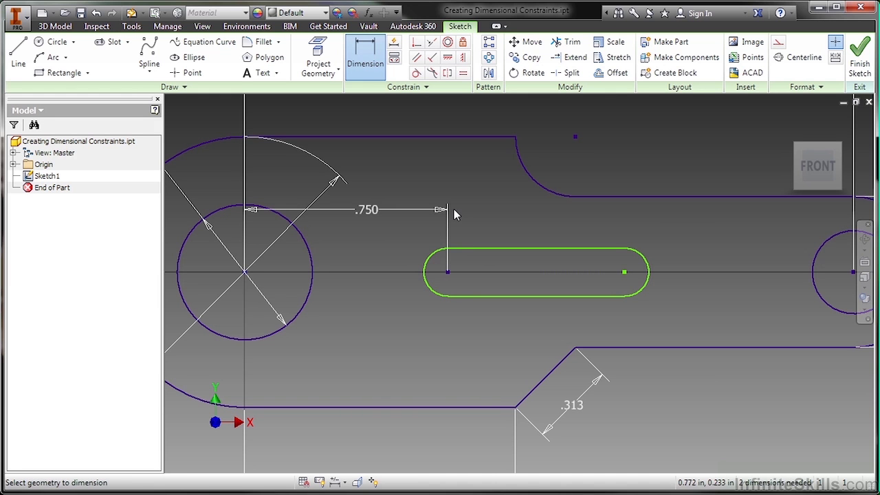
Step: Dimension the slot's left end arc radius as .0625
click(439, 293)
click(410, 335)
text(.)
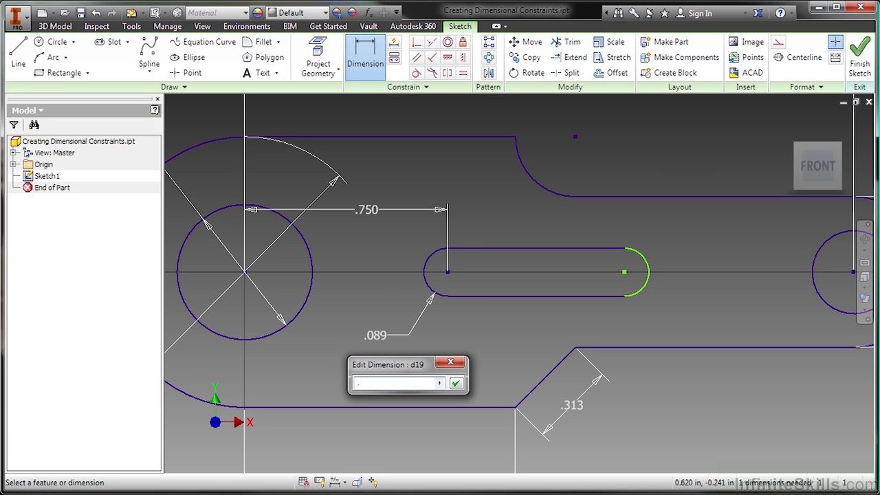
text(0625)
key(Return)
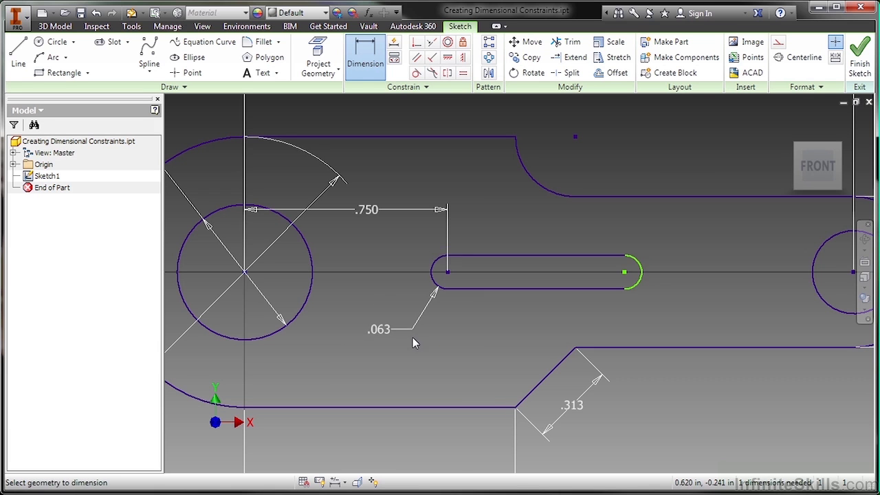
Step: Stretch the slot's right end arc outward to lengthen the slot
key(Escape)
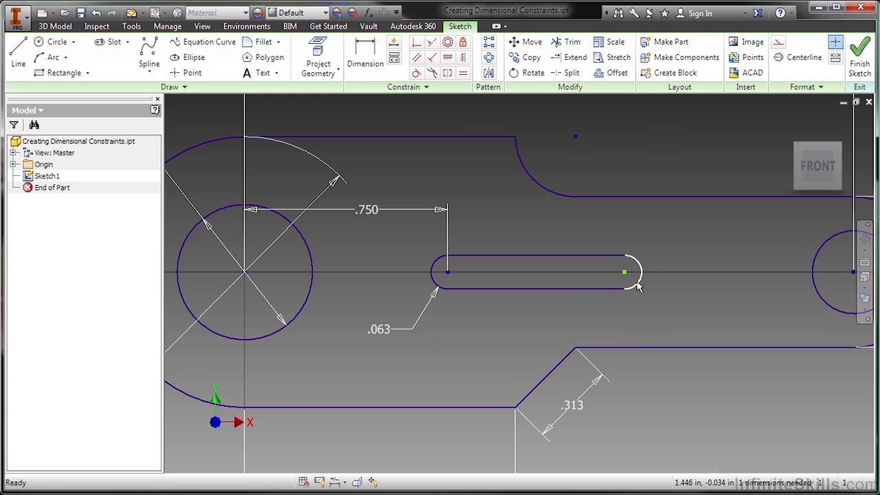
mouse_move(638, 275)
mouse_down()
mouse_move(709, 279)
mouse_move(653, 275)
mouse_up()
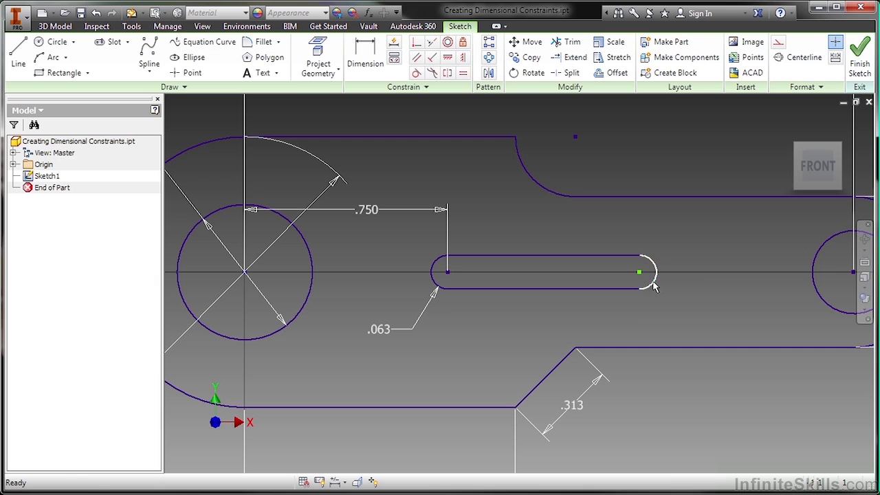
drag(654, 282, 634, 275)
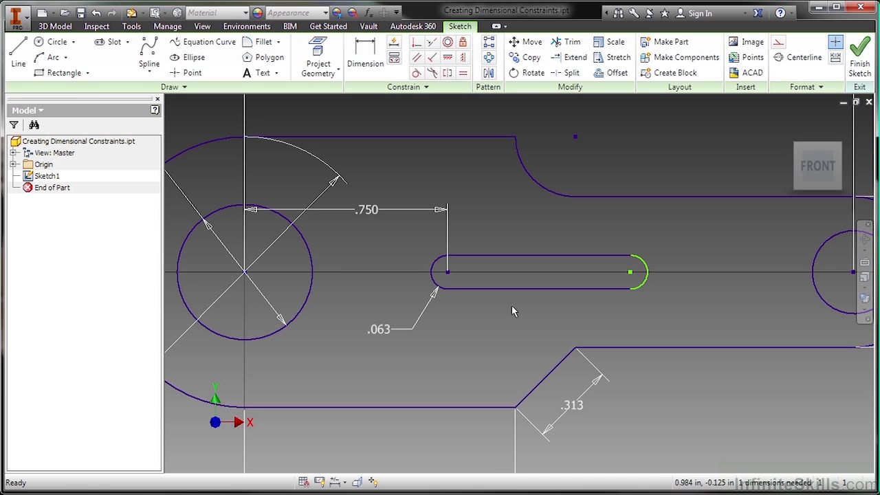
Step: Start a General Dimension between both slot end arcs, then cancel it unplaced
click(645, 269)
right_click(516, 219)
click(469, 236)
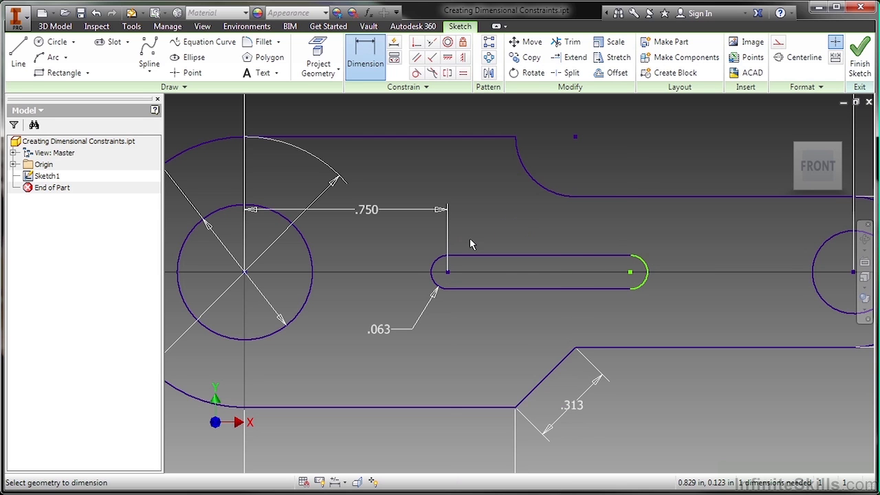
click(434, 267)
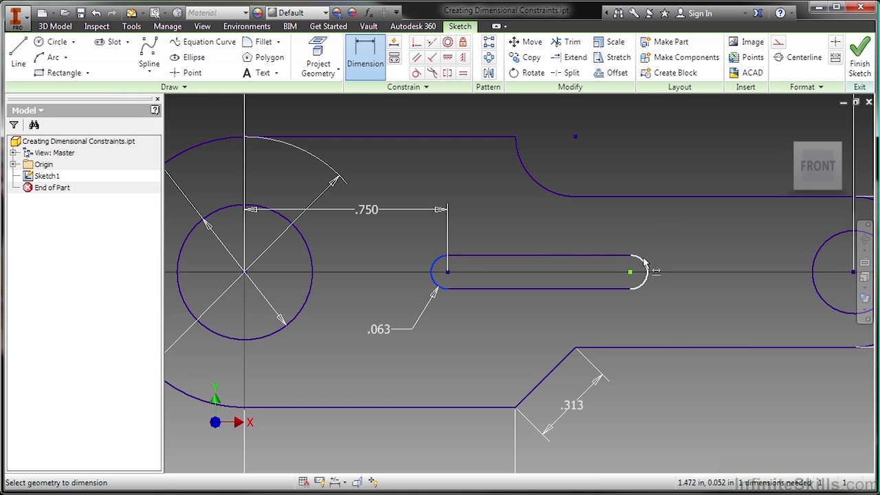
click(643, 267)
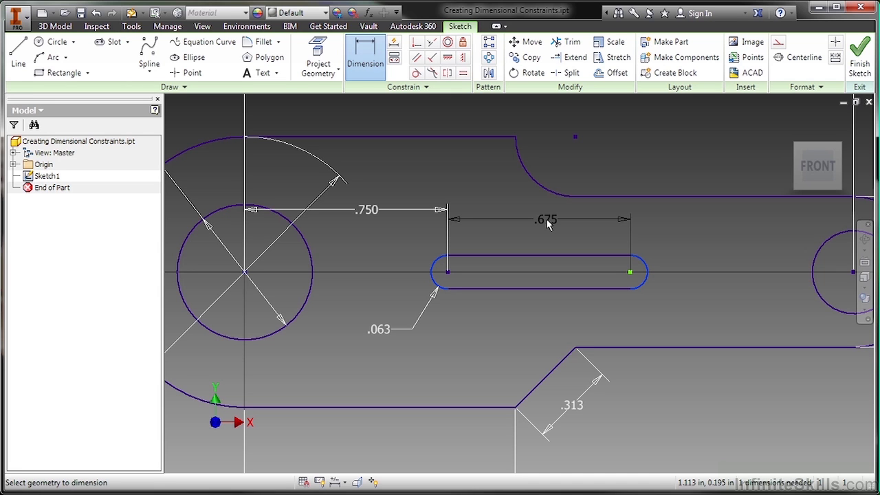
key(Escape)
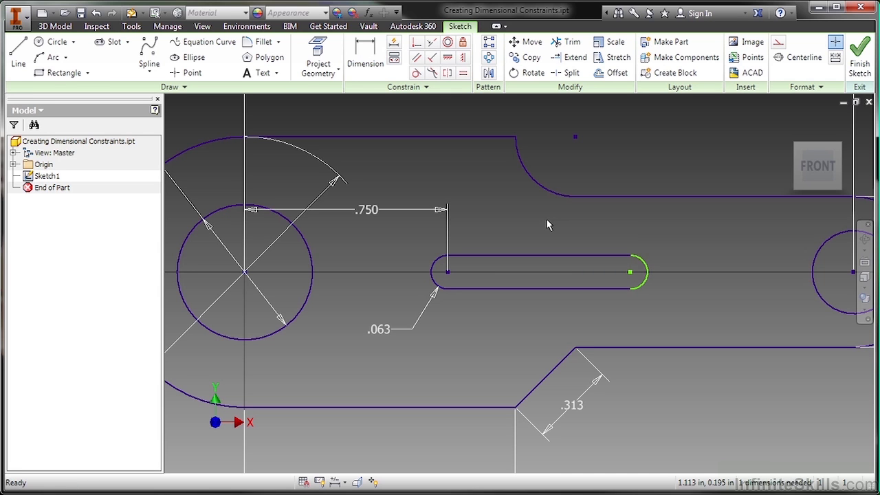
Step: Dimension the slot's overall length between its end arcs as .75, placed below the slot
right_click(546, 222)
click(512, 235)
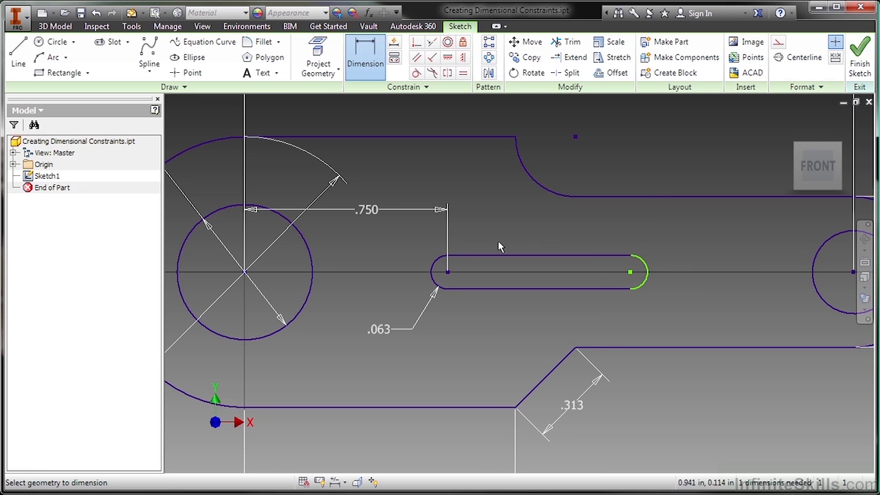
click(436, 260)
middle_drag(529, 235, 344, 239)
scroll(322, 234, down, 3)
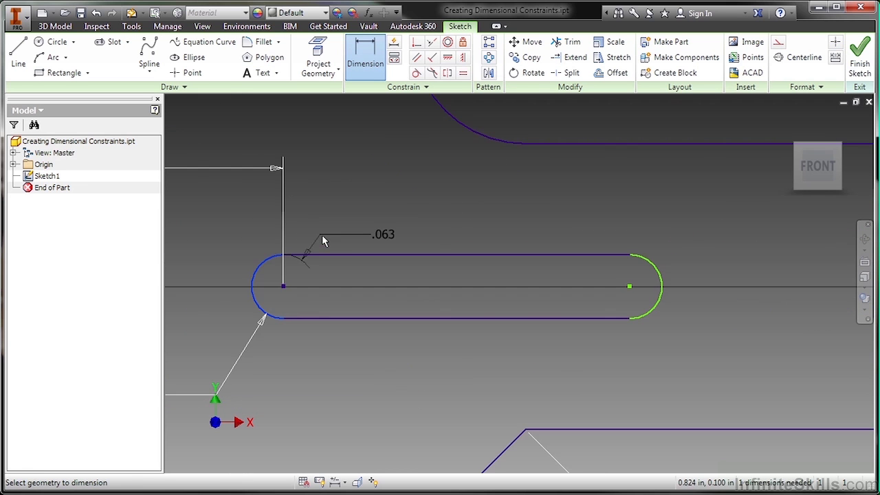
click(646, 258)
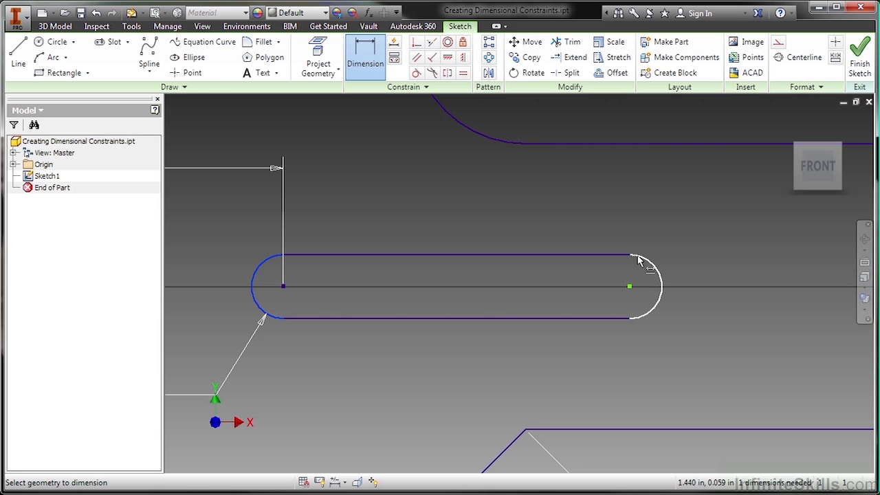
click(663, 284)
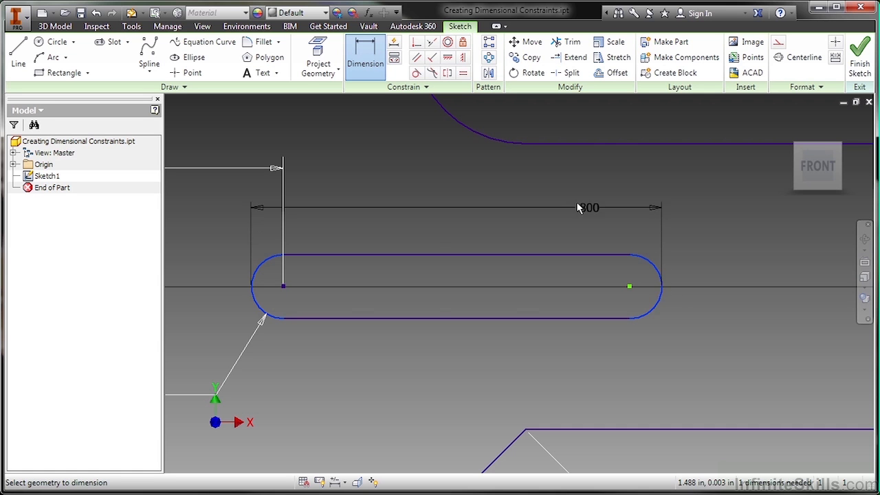
click(449, 358)
text(.75)
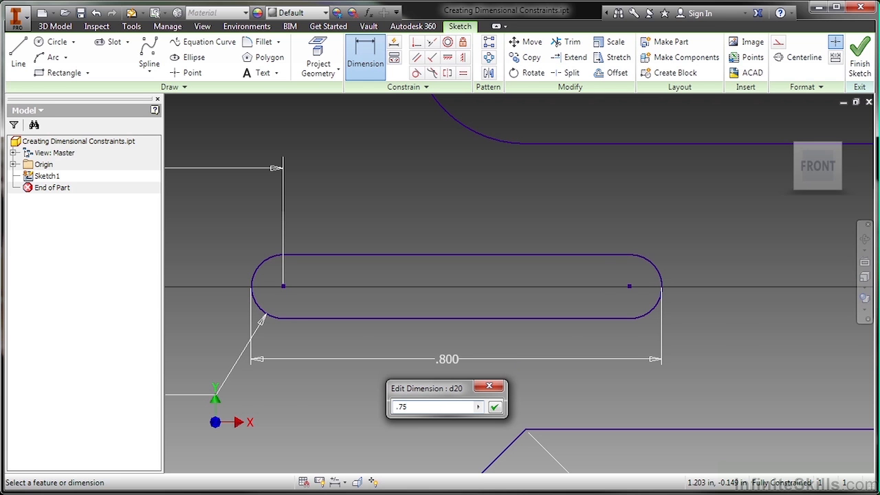
key(Return)
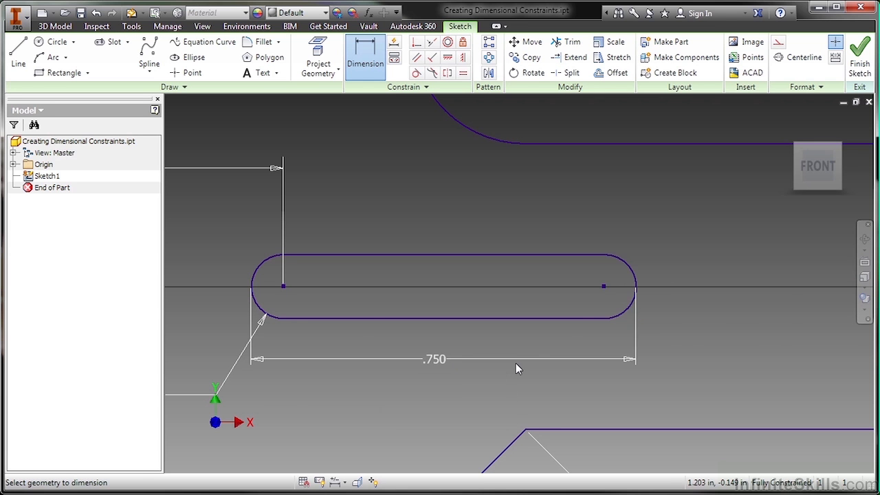
scroll(516, 363, up, 5)
middle_drag(420, 384, 454, 322)
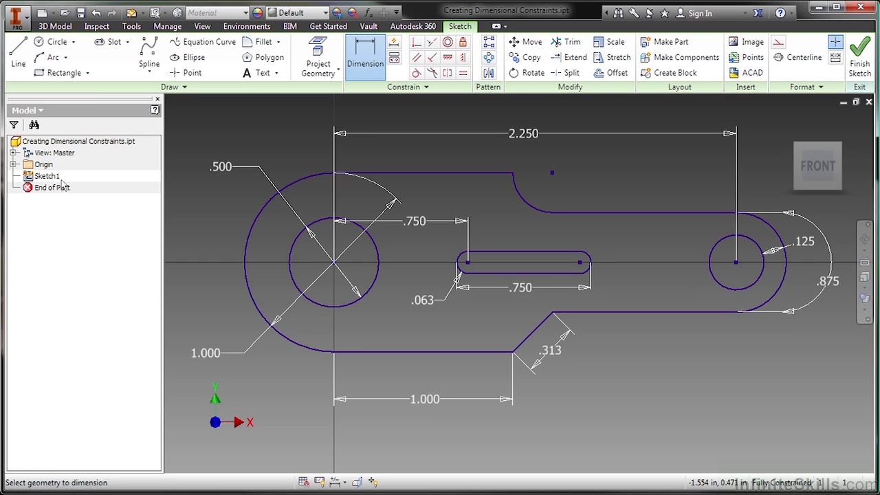